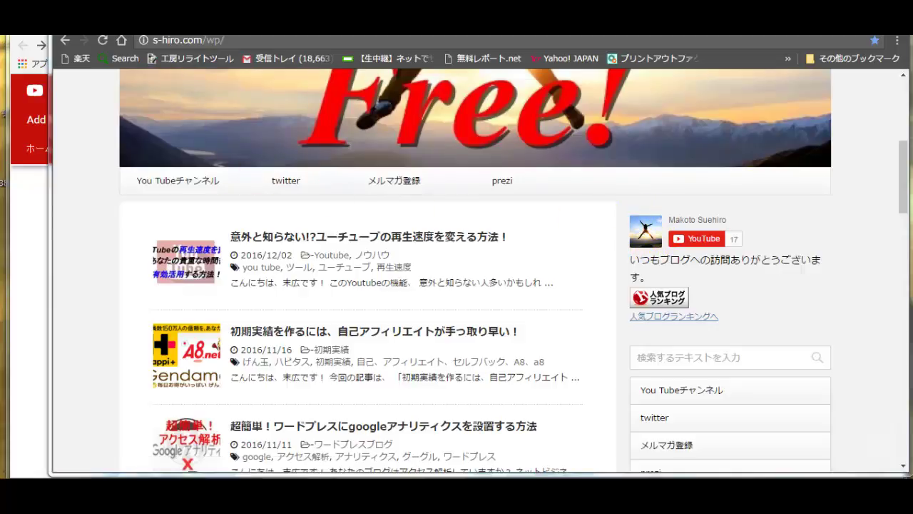
Switch to the YouTube developers site and open the setup page for adding a Subscribe Button
key(alt+Tab)
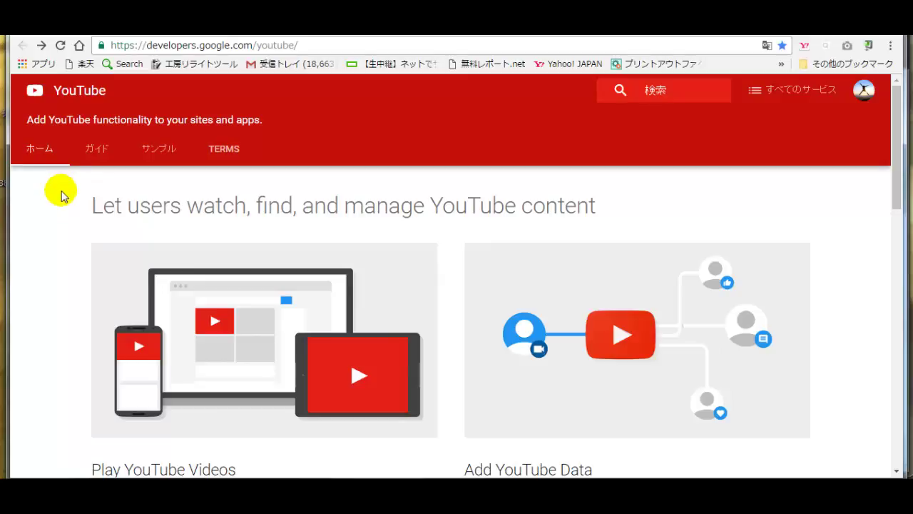
scroll(61, 195, down, 6)
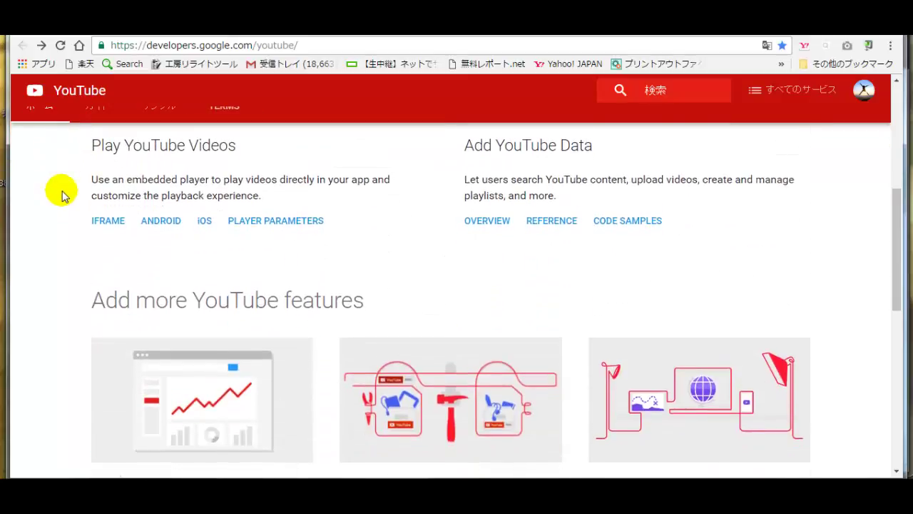
scroll(62, 196, down, 2)
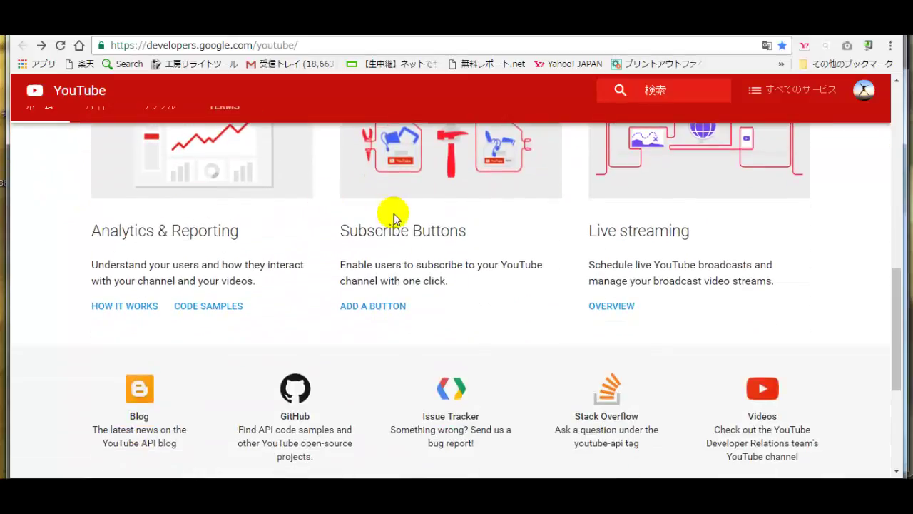
scroll(407, 286, up, 1)
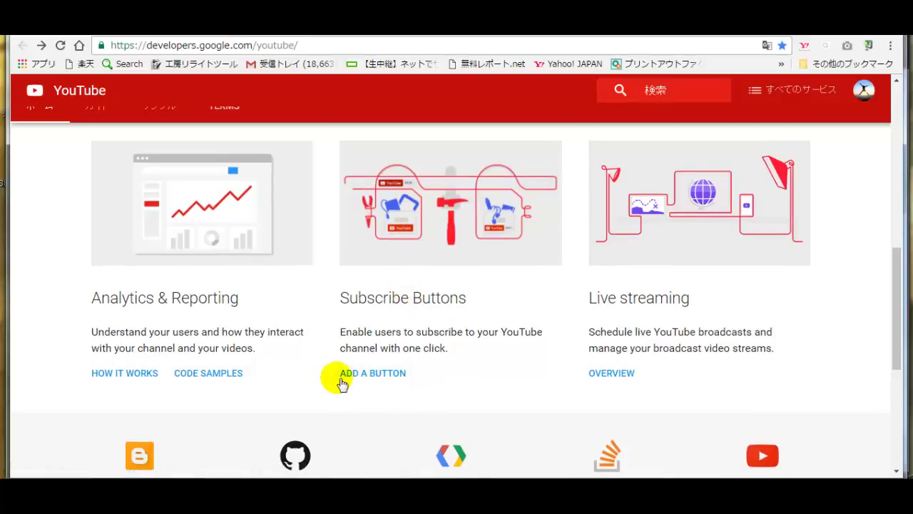
click(396, 382)
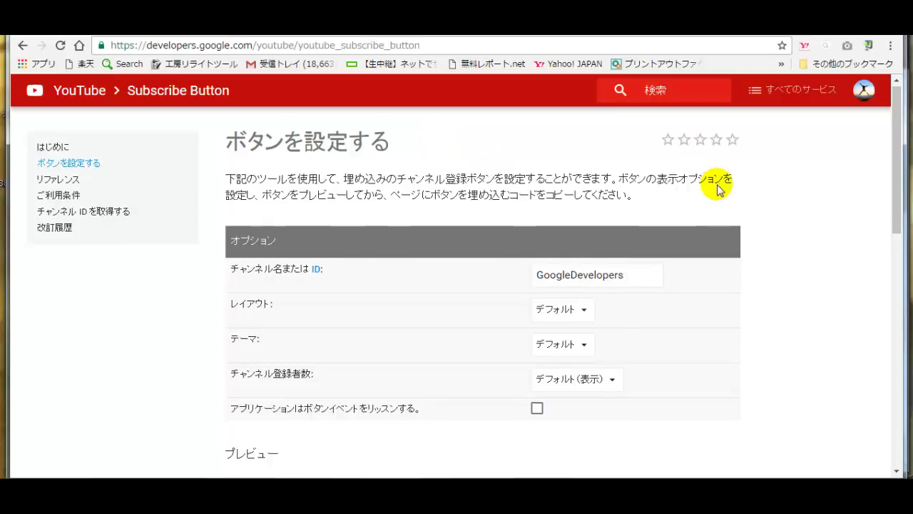
Replace the default channel name in the button options with the user ID copied from the channel's YouTube address
scroll(717, 188, down, 2)
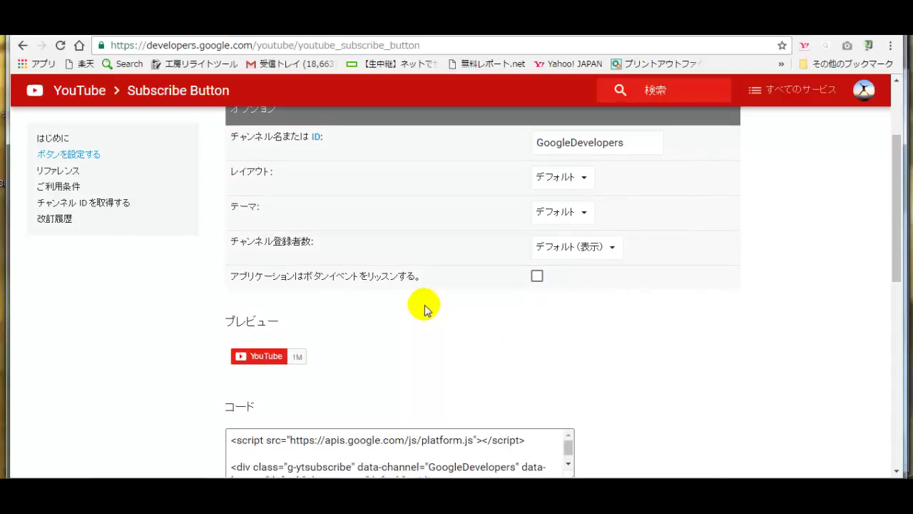
scroll(709, 307, up, 2)
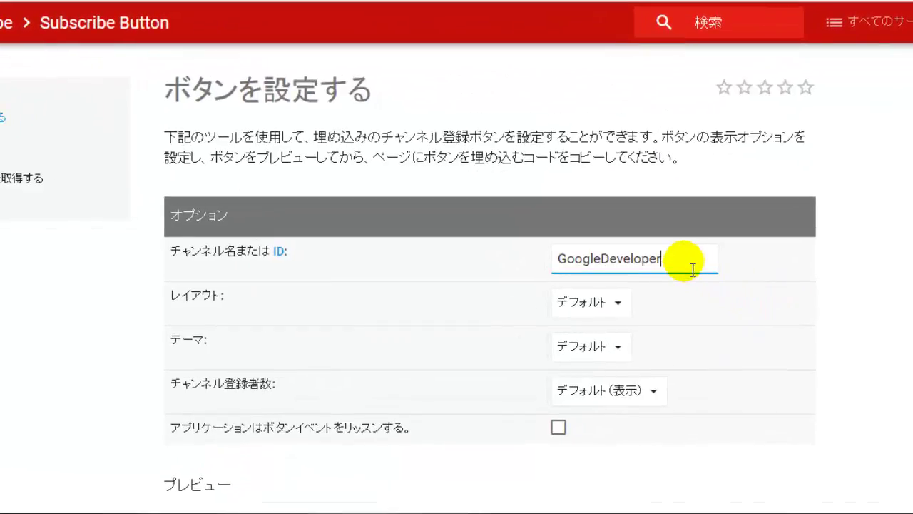
key(BackSpace)
key(BackSpace)
key(BackSpace)
key(BackSpace)
key(BackSpace)
key(BackSpace)
key(BackSpace)
key(BackSpace)
key(BackSpace)
key(BackSpace)
key(BackSpace)
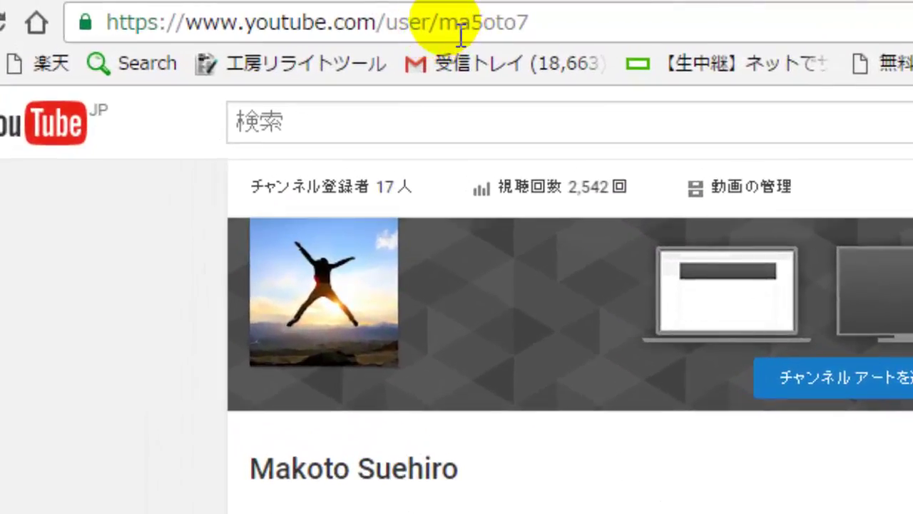
drag(441, 28, 538, 26)
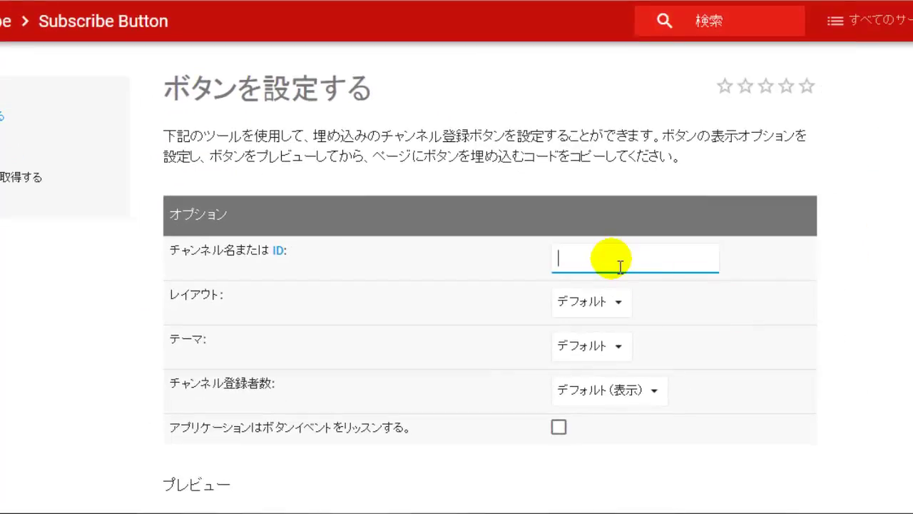
text(ma5oto7)
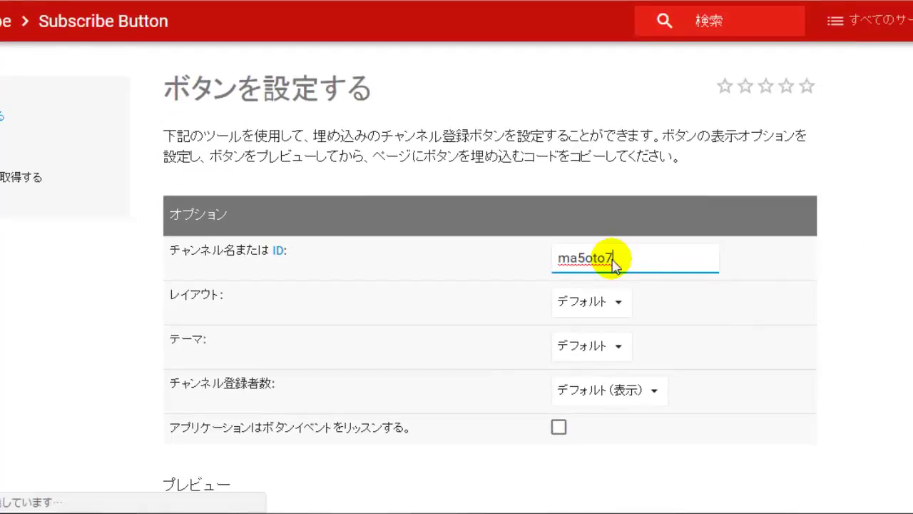
click(763, 275)
Set the subscribe button's layout to フル and check its preview
scroll(764, 275, down, 2)
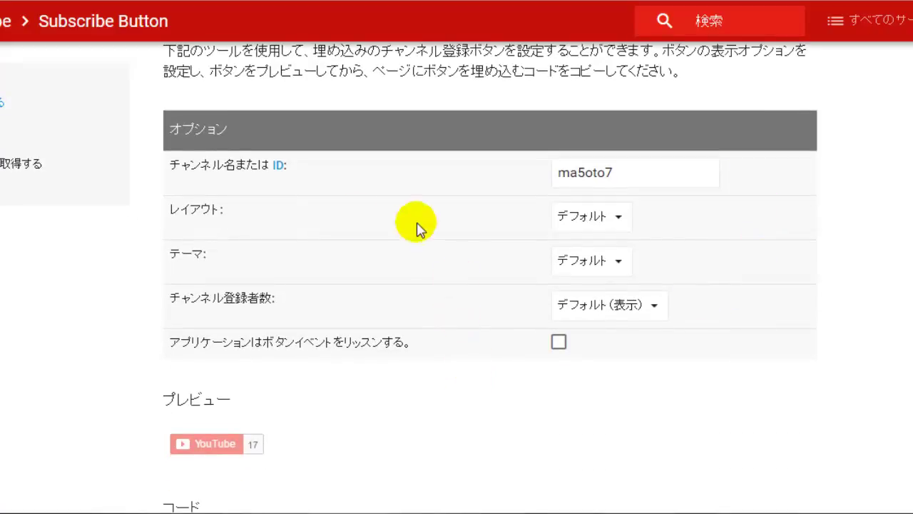
click(618, 219)
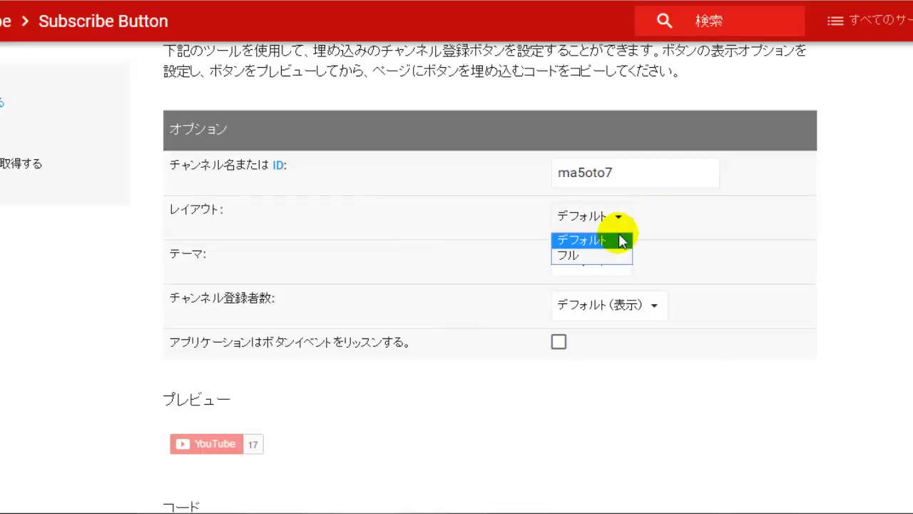
click(567, 257)
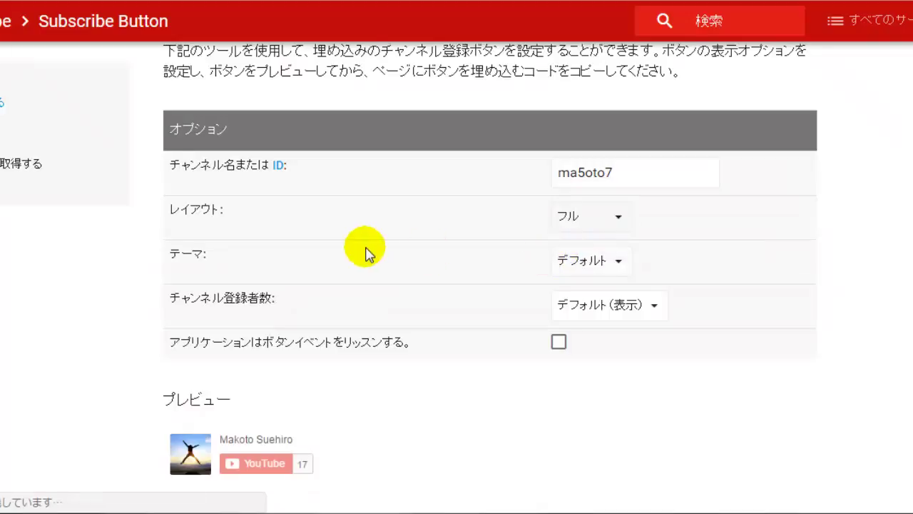
scroll(386, 349, down, 2)
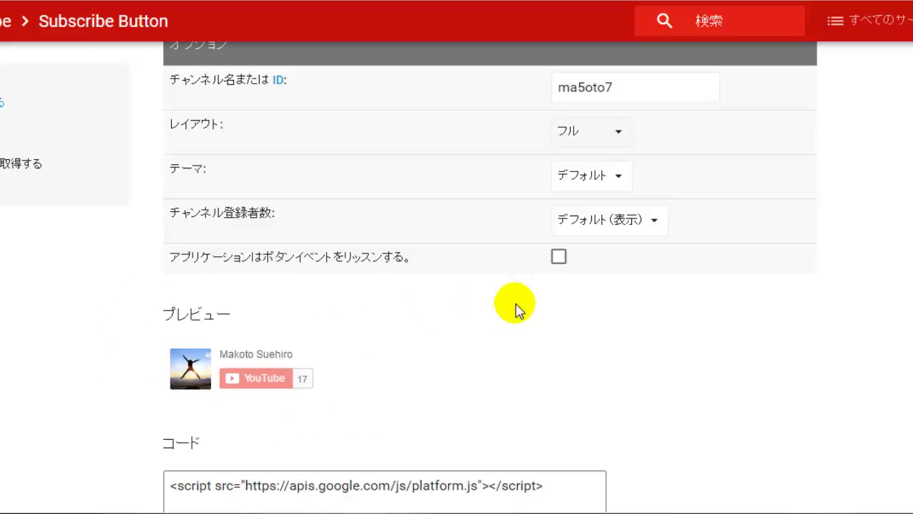
Preview the subscribe button with the ダーク theme, and return the theme to デフォルト
scroll(564, 271, up, 1)
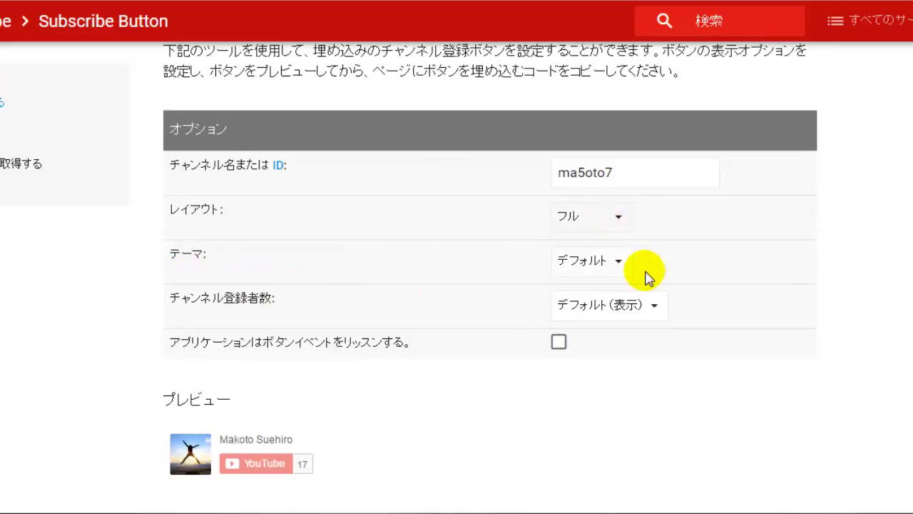
click(621, 262)
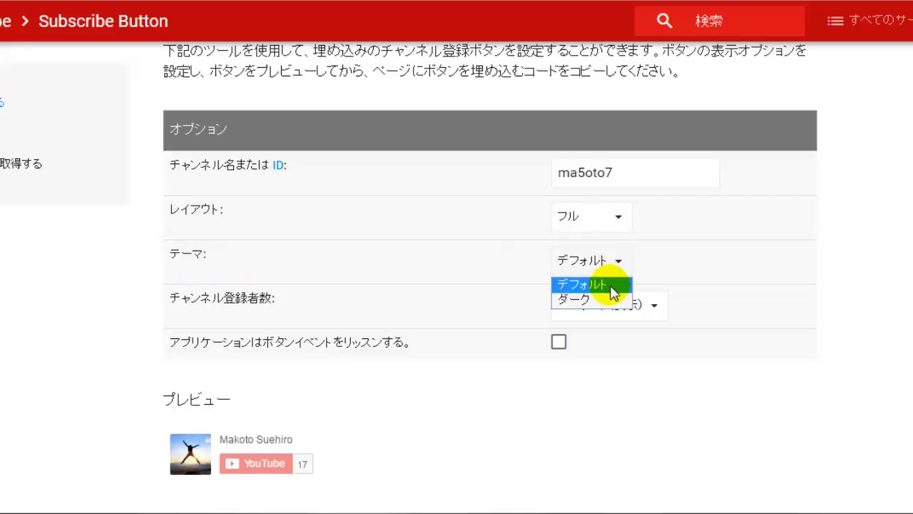
click(577, 300)
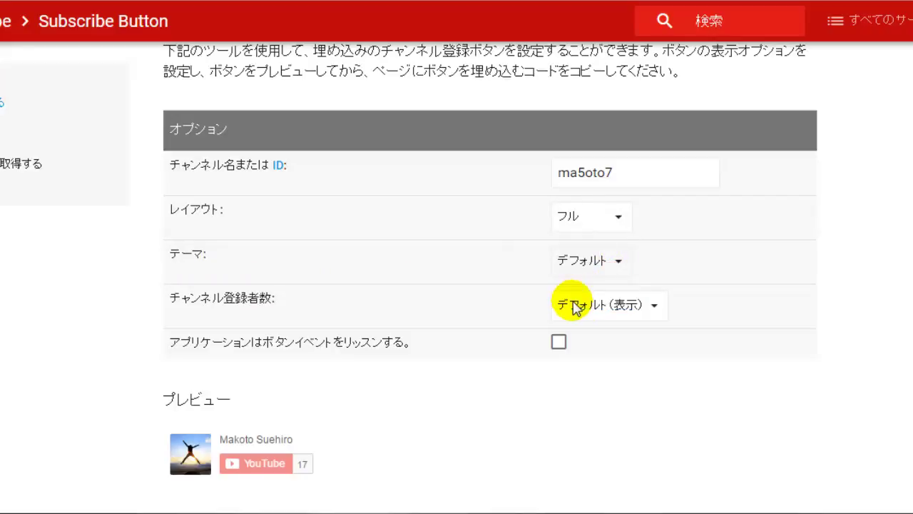
scroll(435, 303, down, 2)
scroll(435, 303, down, 1)
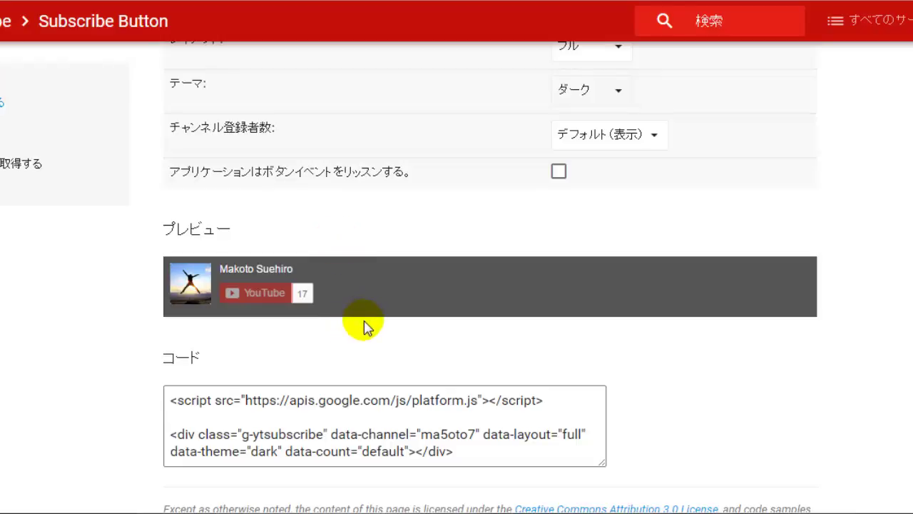
scroll(436, 300, up, 2)
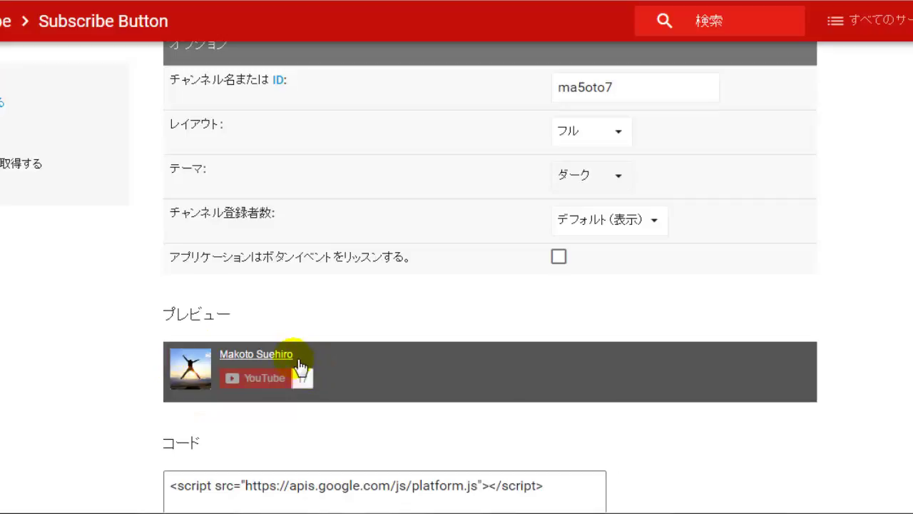
click(619, 177)
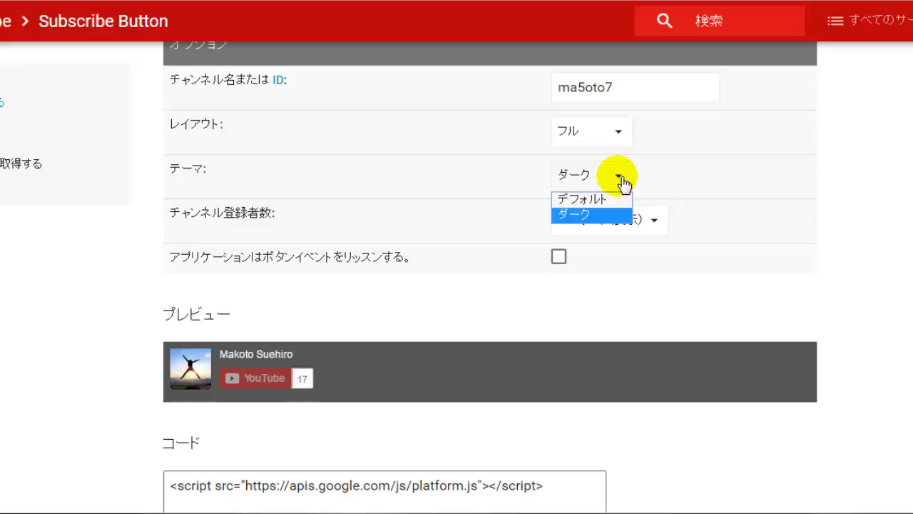
click(603, 203)
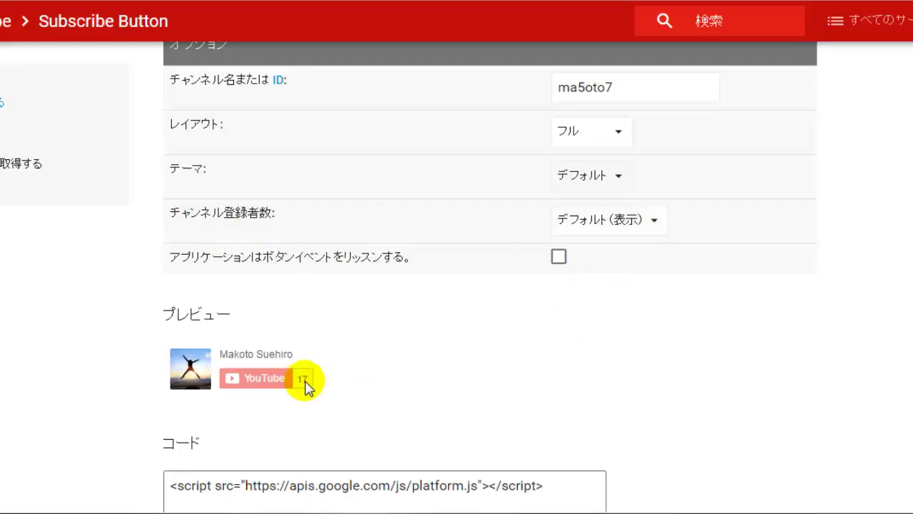
Preview the button with the subscriber count set to 非表示, and return it to デフォルト(表示)
click(658, 225)
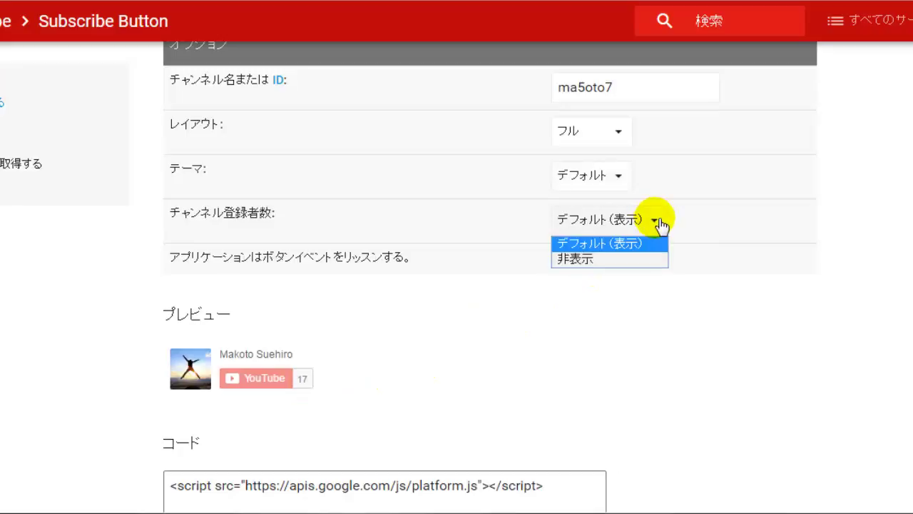
click(637, 262)
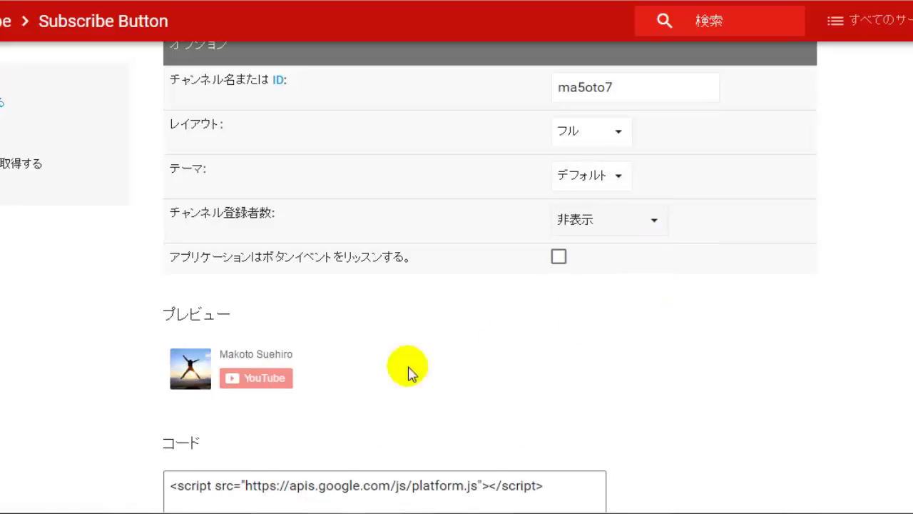
click(664, 222)
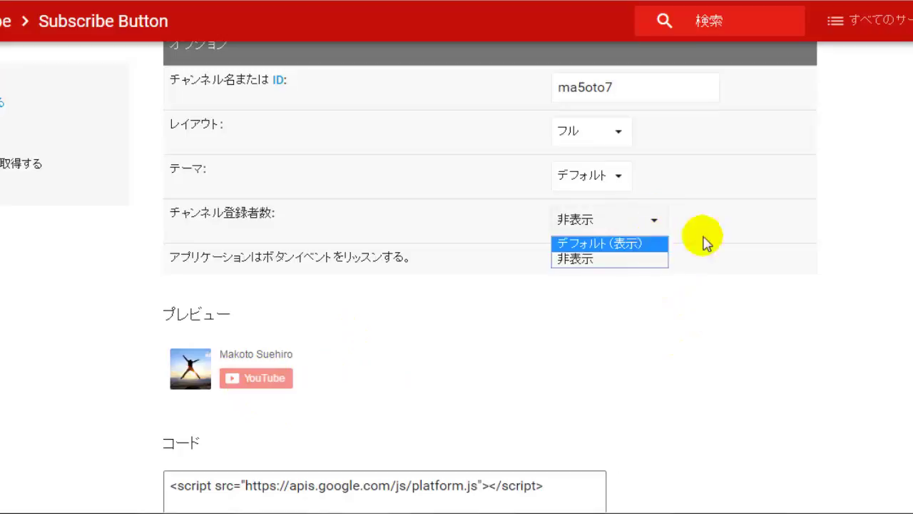
click(742, 241)
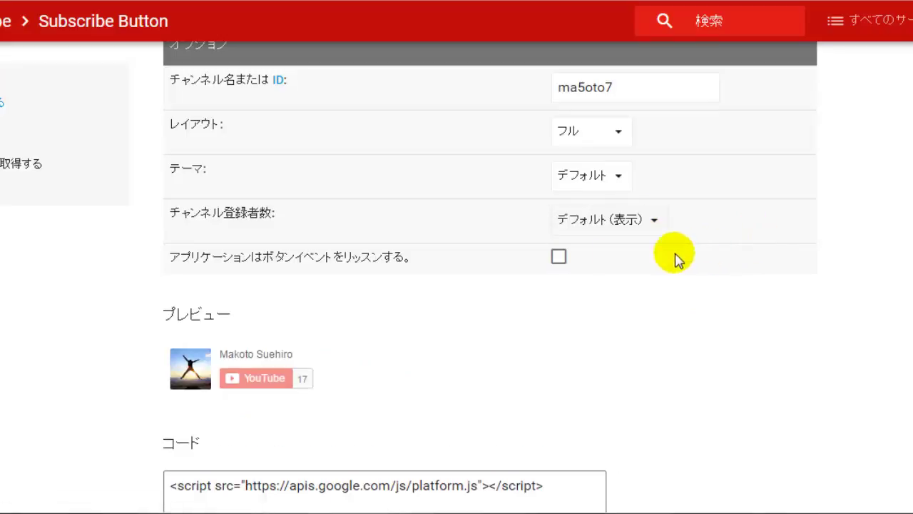
Select the entire generated embed code of the subscribe button
scroll(574, 227, down, 1)
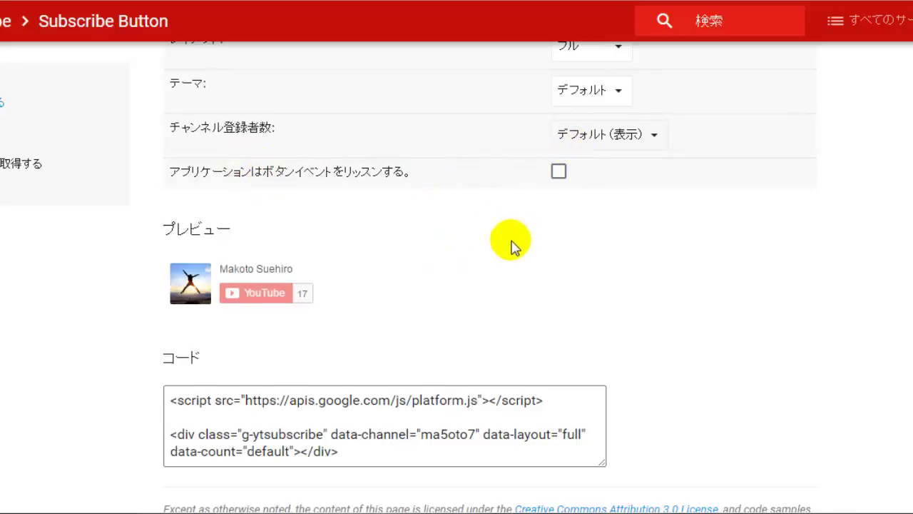
scroll(509, 245, up, 1)
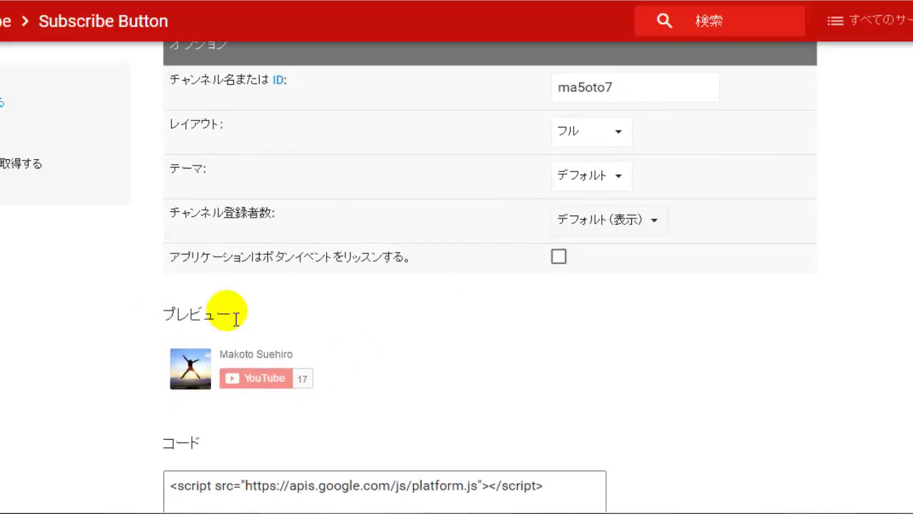
scroll(426, 296, down, 1)
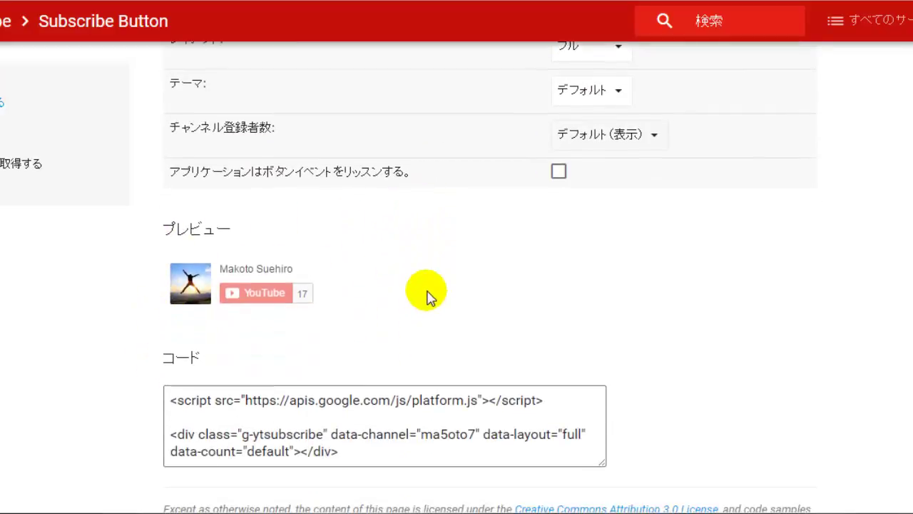
scroll(481, 238, down, 1)
scroll(481, 237, down, 1)
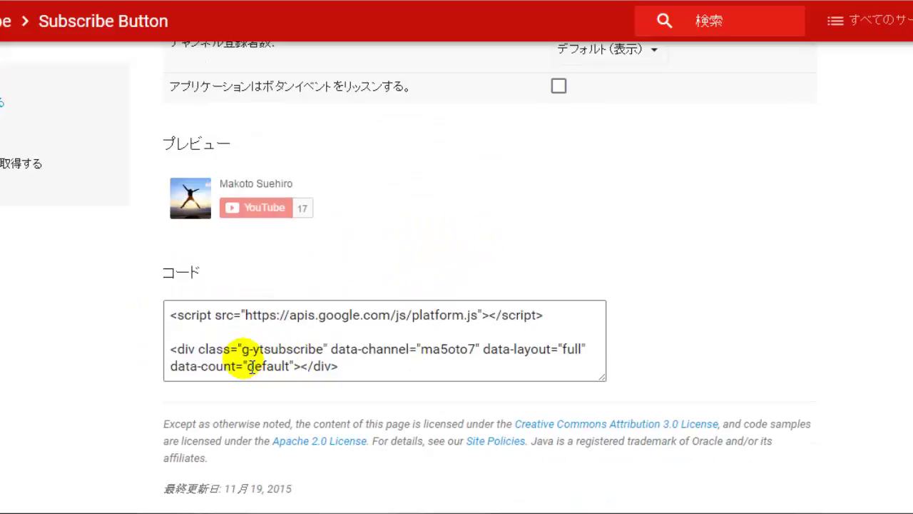
click(209, 315)
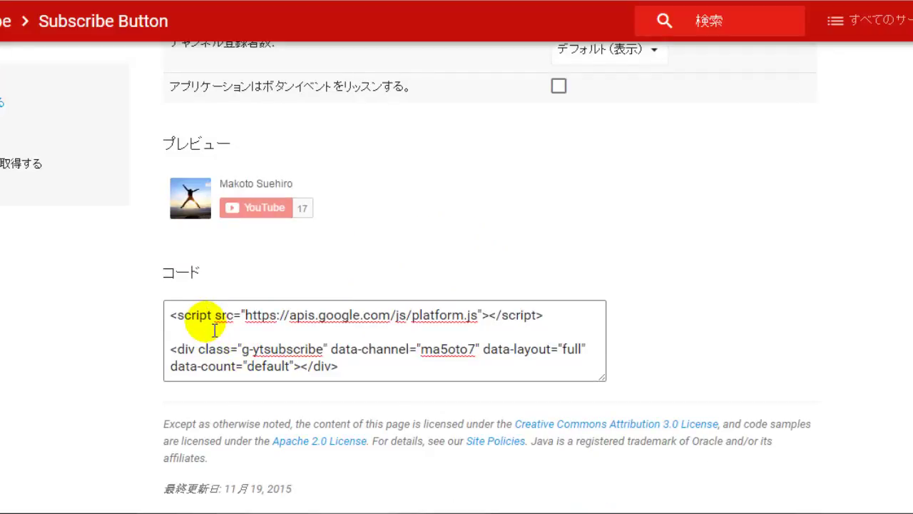
key(ctrl+a)
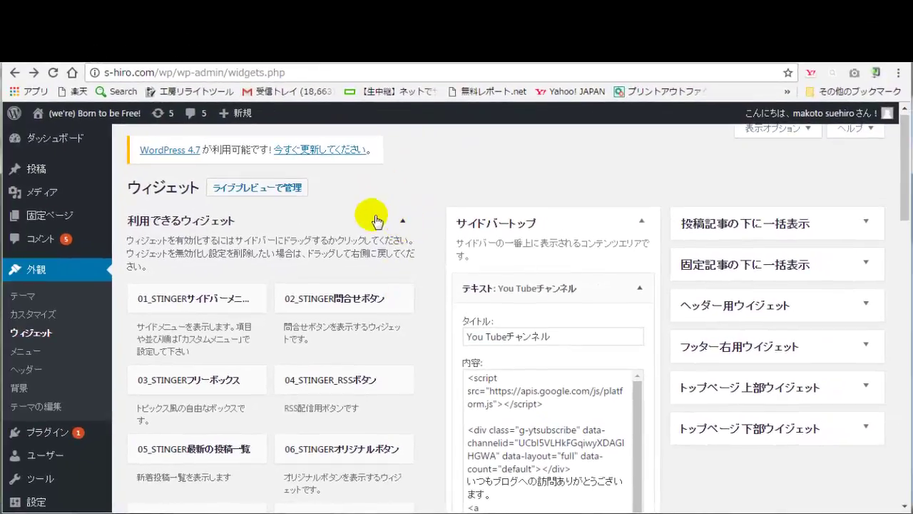
Switch to the WordPress admin site and open the widget settings (ウィジェット) under 外観
mouse_move(110, 203)
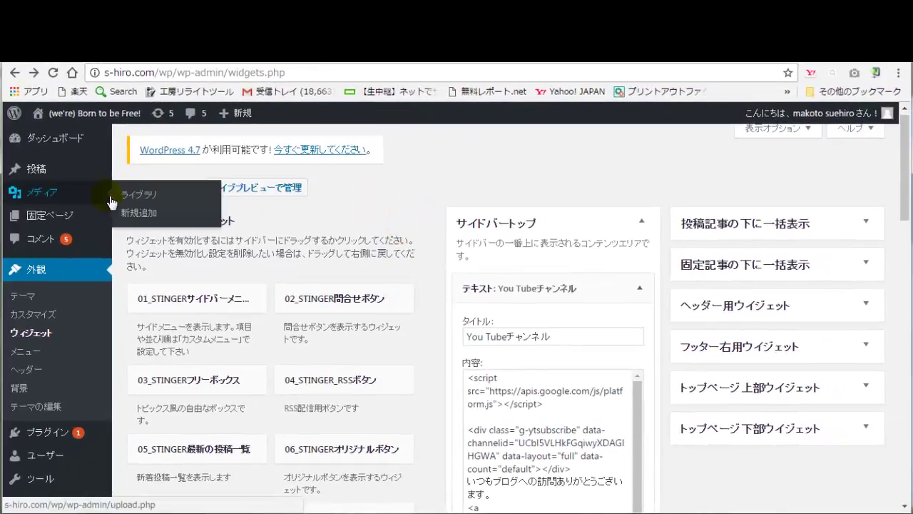
mouse_move(80, 144)
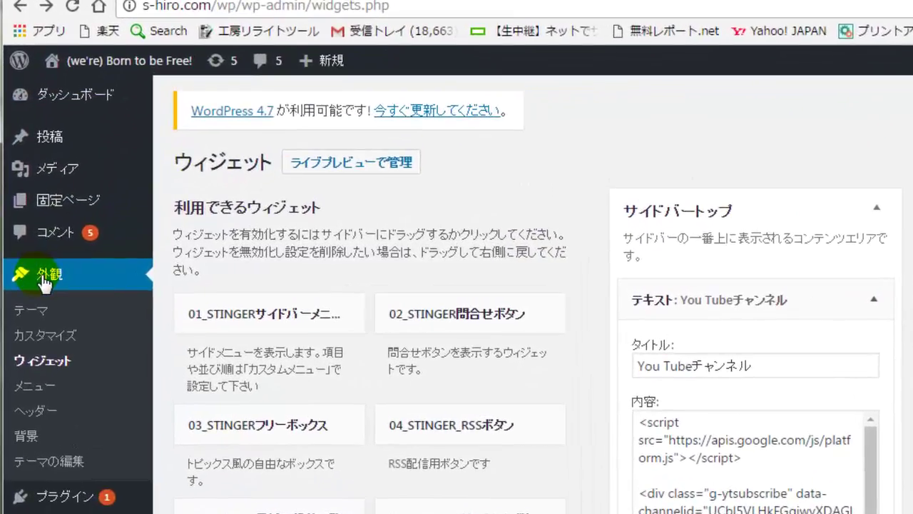
click(70, 279)
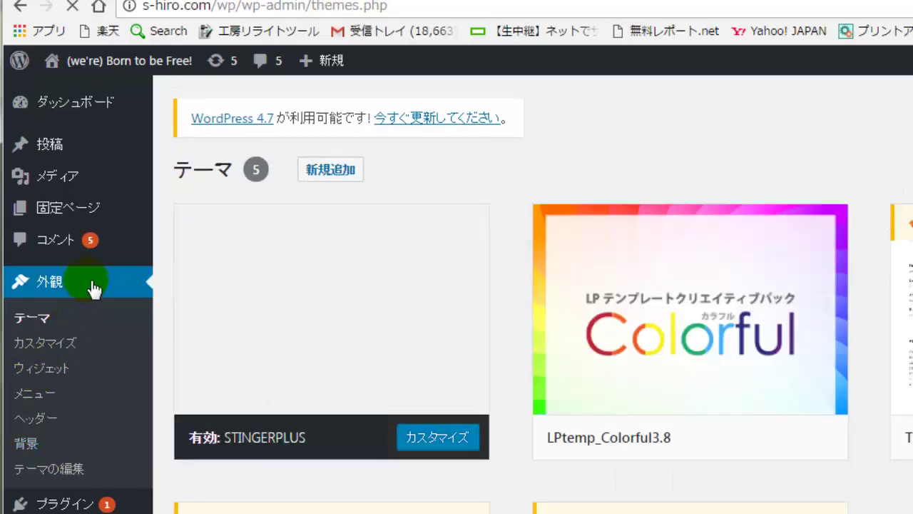
click(55, 370)
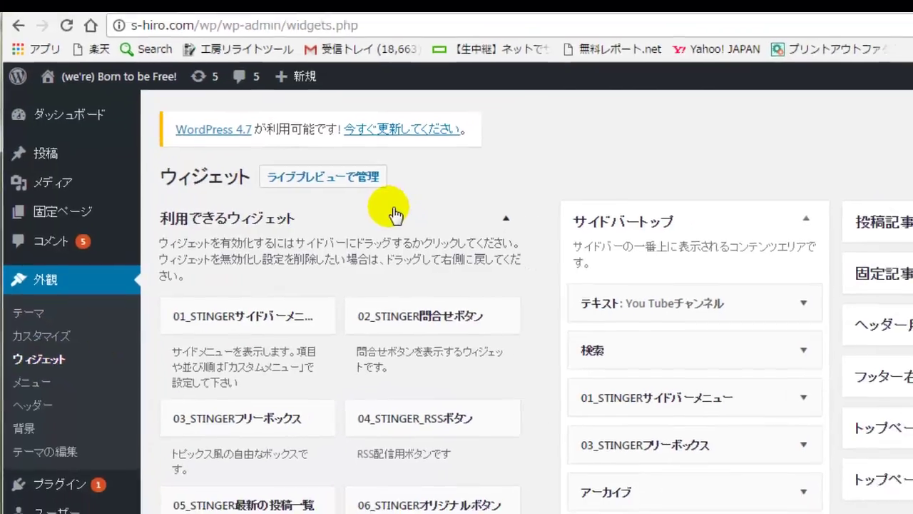
Expand the text widget You Tubeチャンネル under サイドバートップ and select the subscribe button's script and div code in its 内容 field
scroll(431, 214, down, 1)
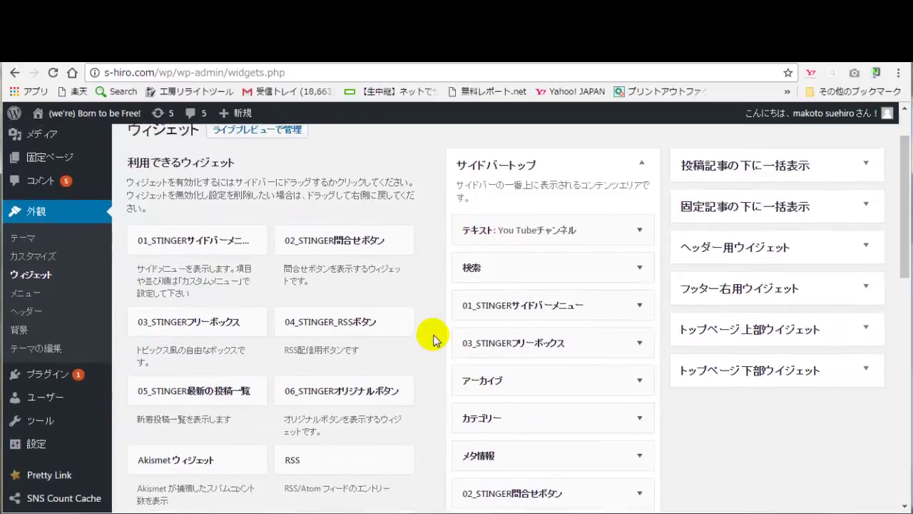
scroll(434, 325, up, 1)
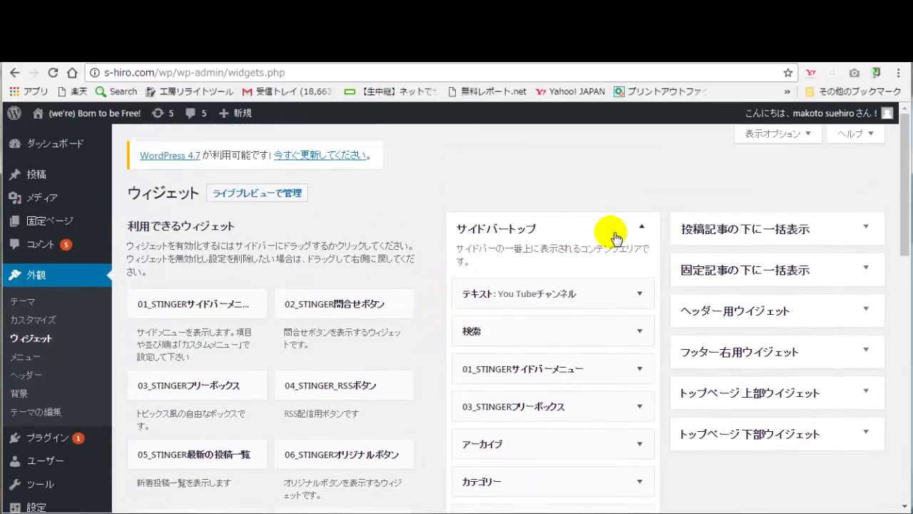
click(640, 294)
scroll(646, 295, down, 1)
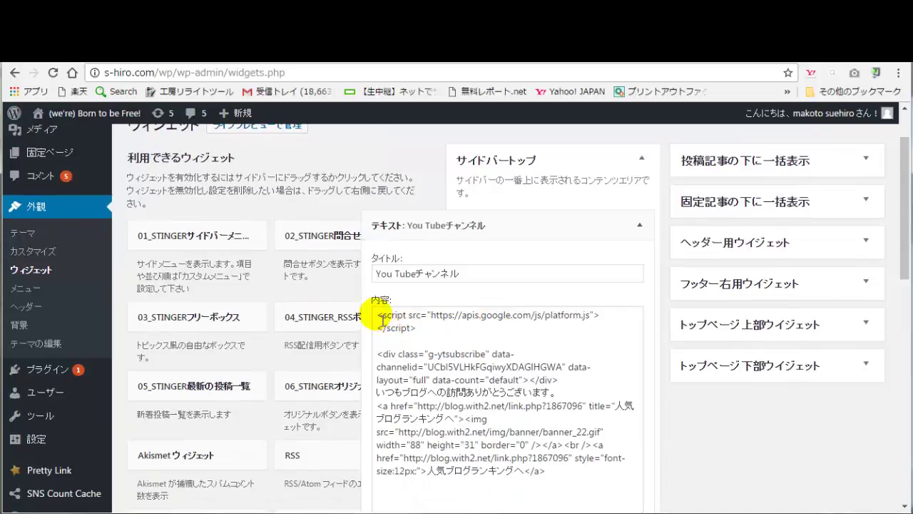
drag(382, 321, 577, 381)
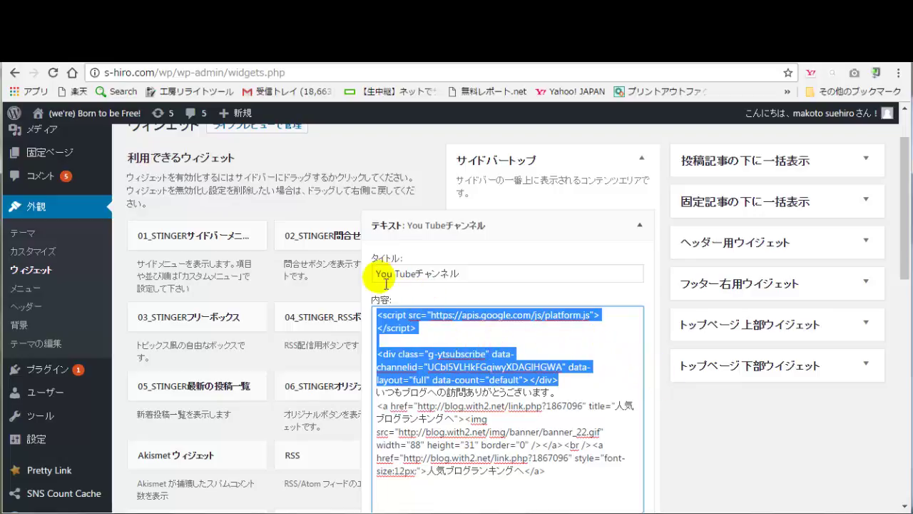
Save the You Tubeチャンネル text widget and switch to the blog's front page to check the subscribe button in the sidebar
click(641, 332)
scroll(602, 326, down, 1)
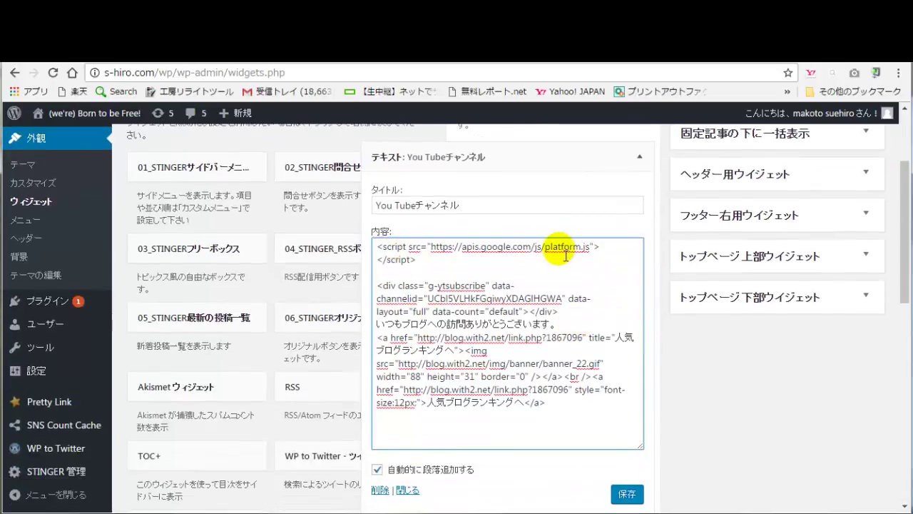
scroll(614, 263, up, 1)
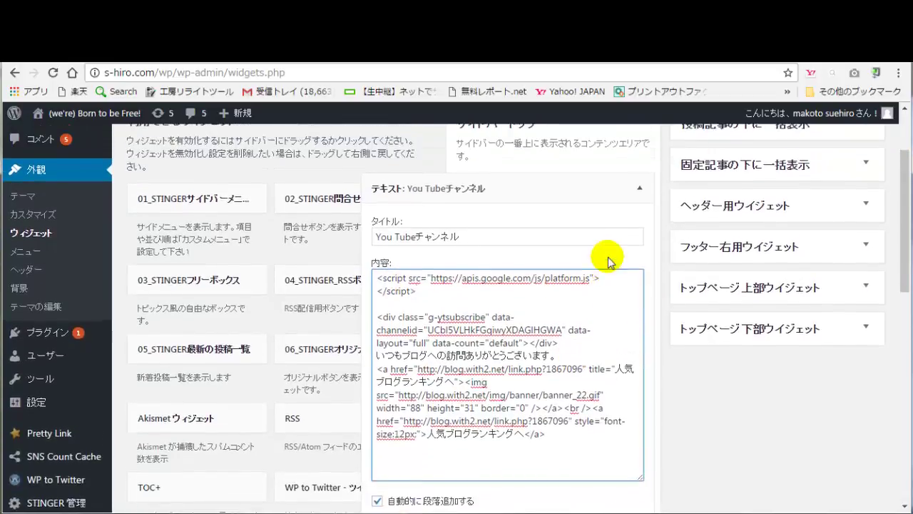
scroll(655, 316, down, 2)
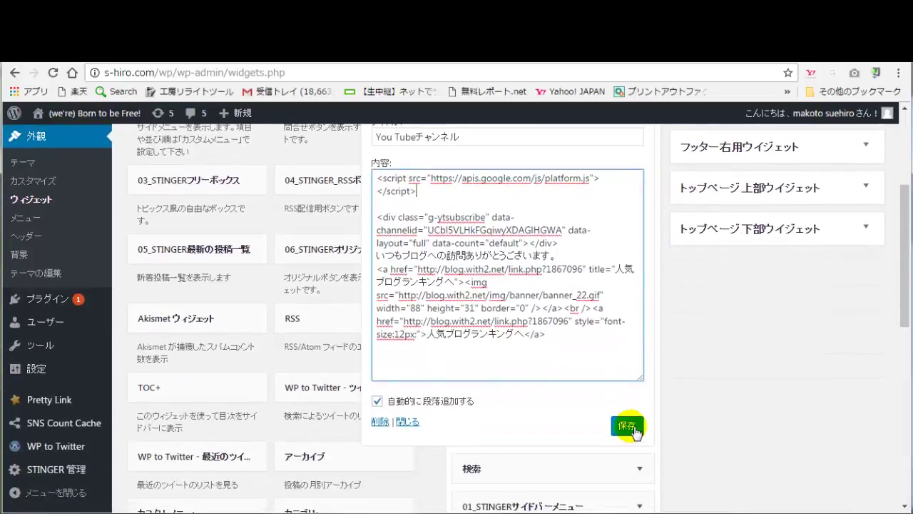
click(632, 428)
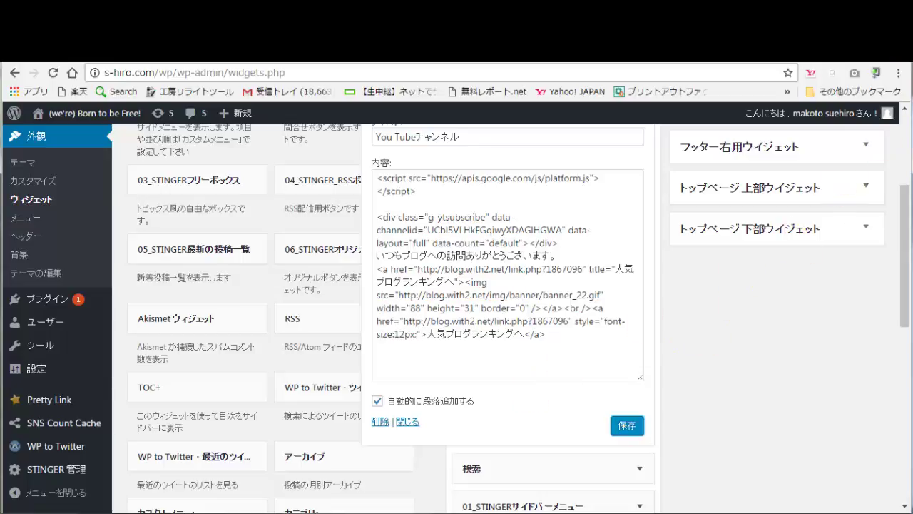
key(alt+Tab)
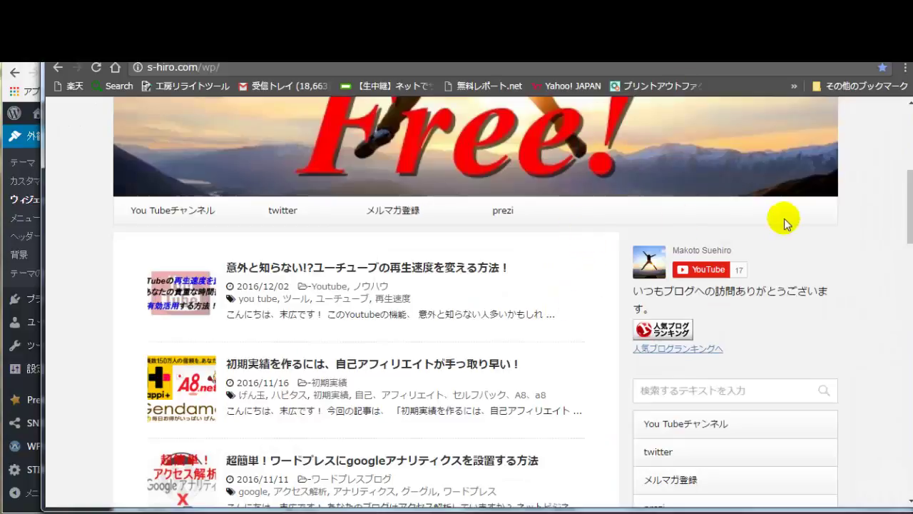